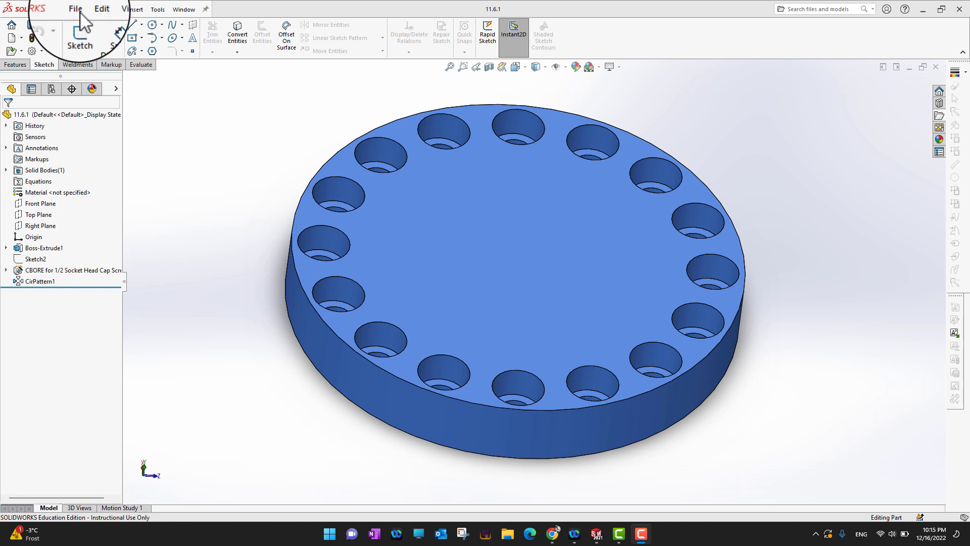
- Create a new assembly from the 11.6.1 part and place the part at the assembly origin
{"action": "left_click", "coordinate": [77, 10]}
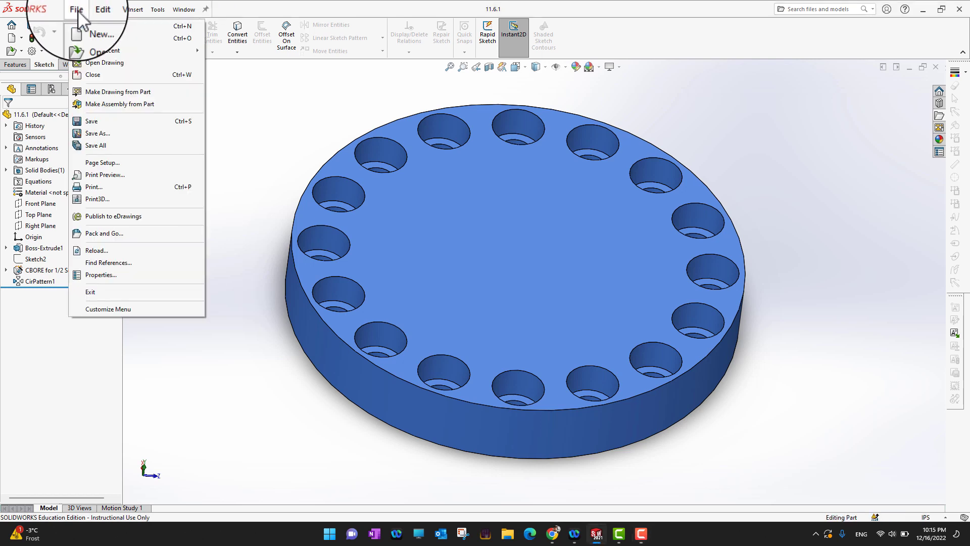
{"action": "left_click", "coordinate": [105, 104]}
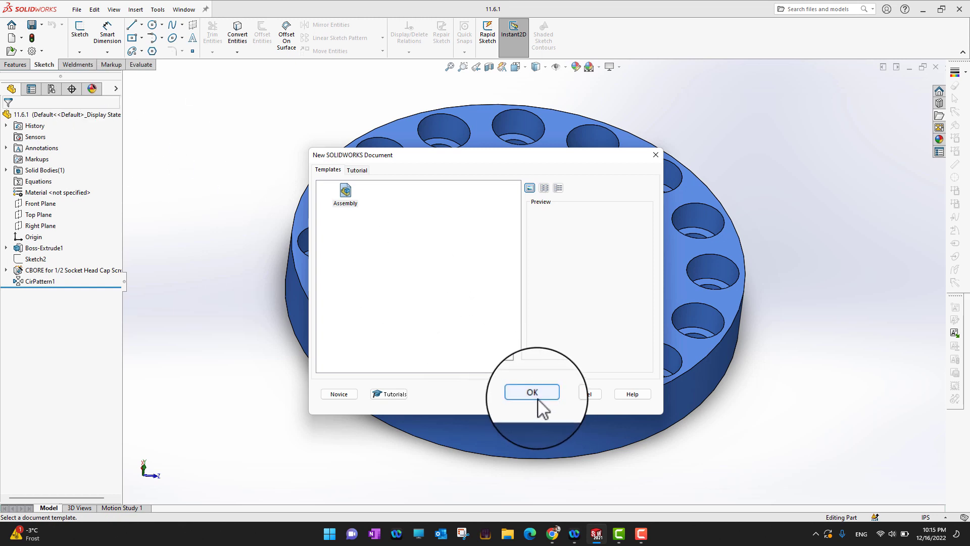
{"action": "left_click", "coordinate": [537, 397]}
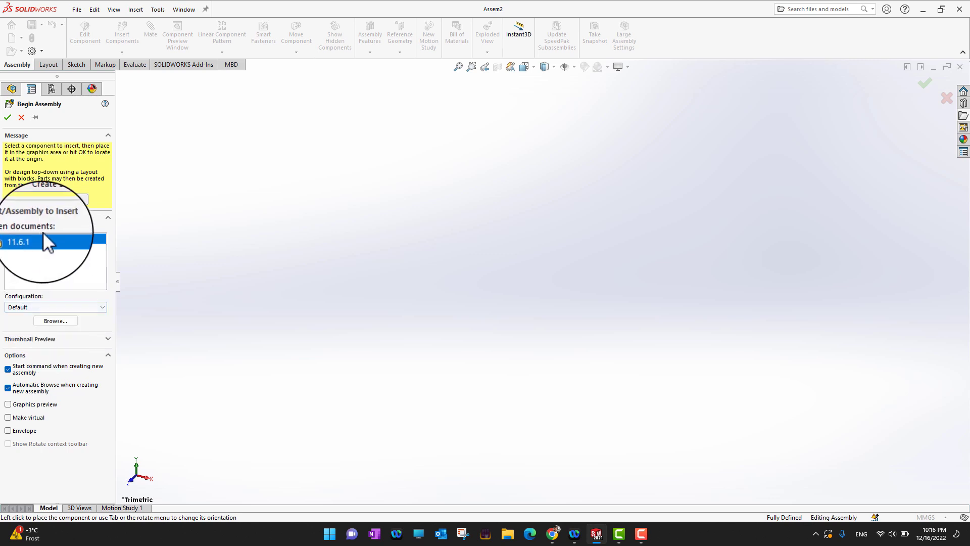
{"action": "left_click", "coordinate": [7, 120]}
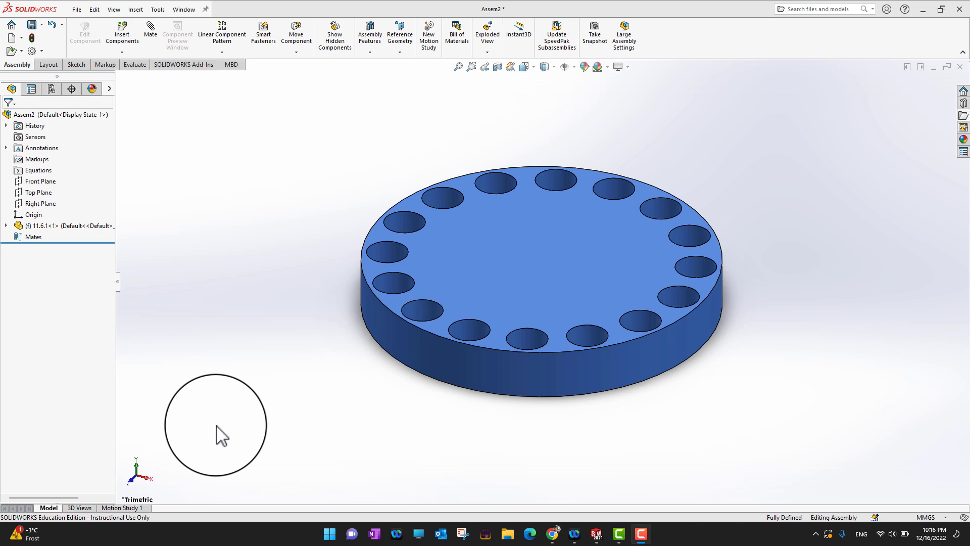
- Open the 11.6.2 socket head screw part from the 11_06 exercise folder
{"action": "left_click", "coordinate": [10, 52]}
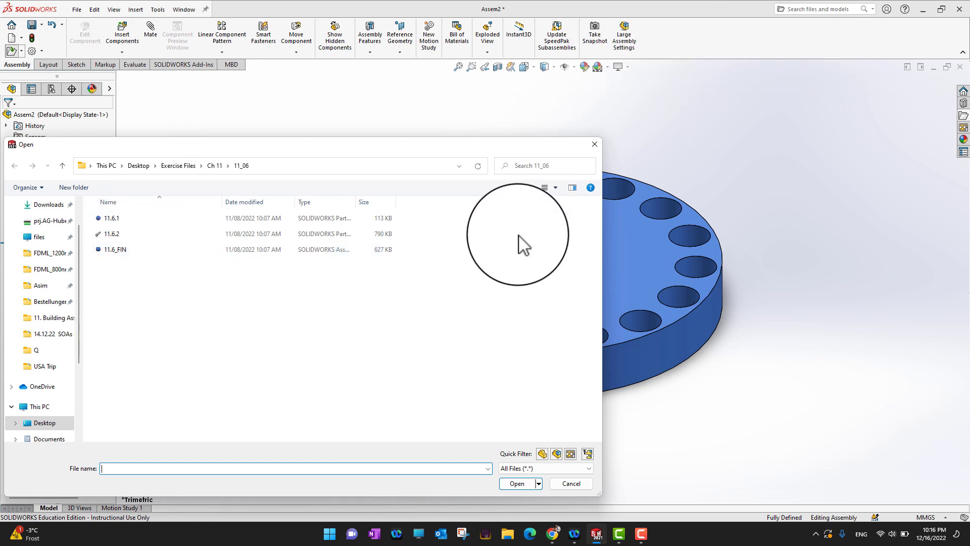
{"action": "left_click", "coordinate": [595, 145]}
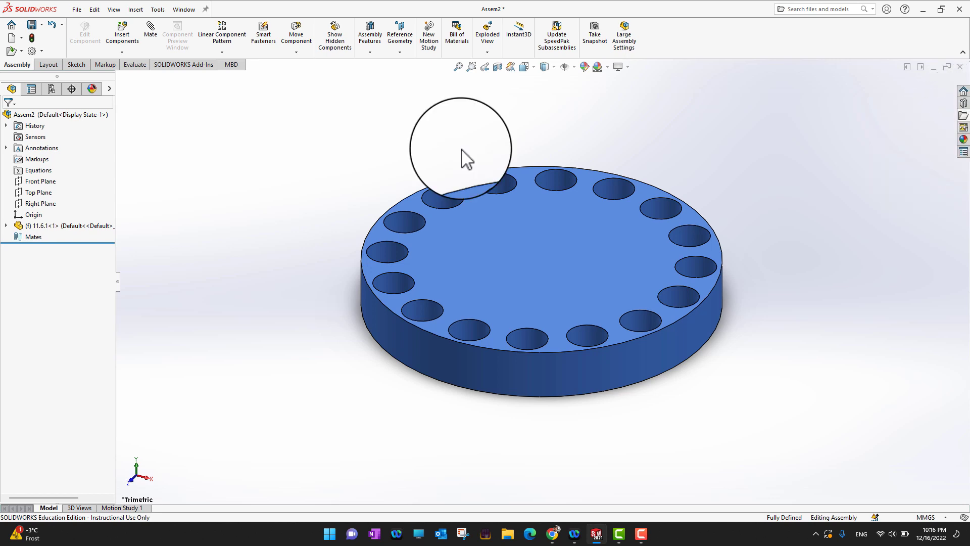
{"action": "left_click", "coordinate": [11, 50]}
{"action": "double_click", "coordinate": [116, 235]}
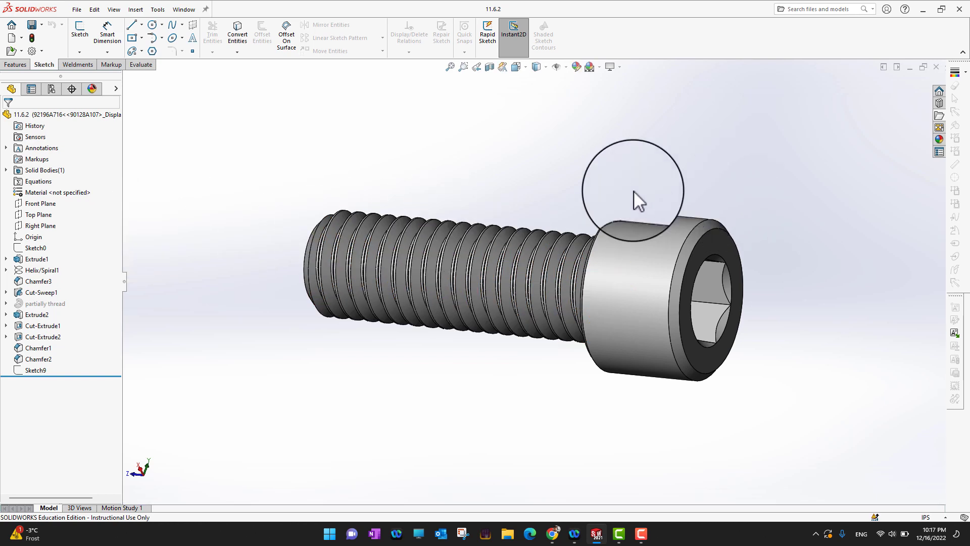
- Tile the open document windows horizontally and insert the 11.6.2 screw into the Assem2 assembly beside the plate
{"action": "left_click", "coordinate": [184, 10]}
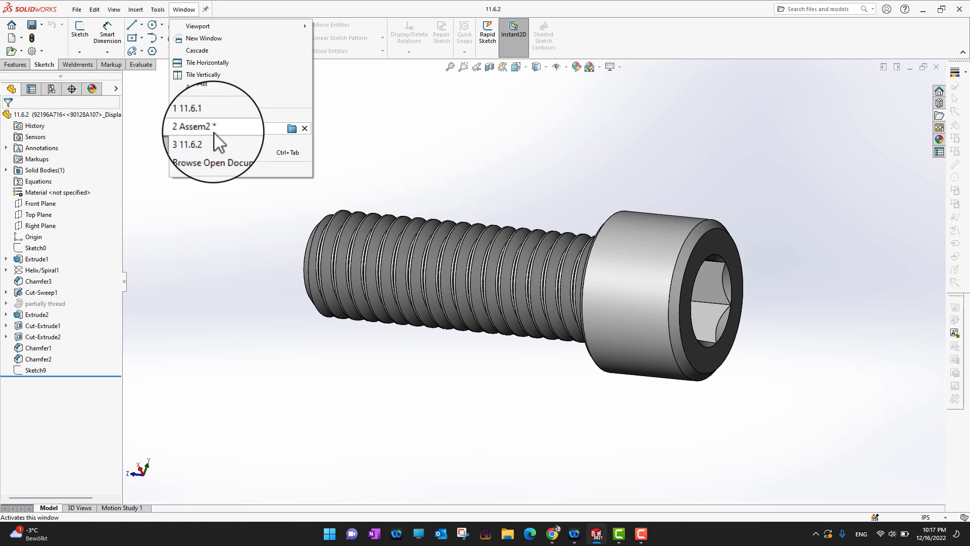
{"action": "left_click", "coordinate": [202, 63]}
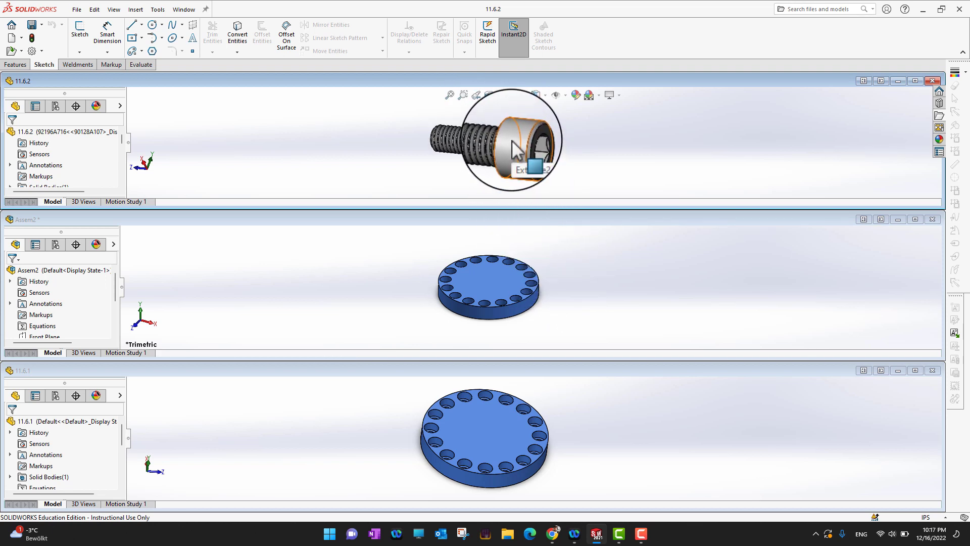
{"action": "left_click_drag", "start_coordinate": [515, 147], "coordinate": [581, 287]}
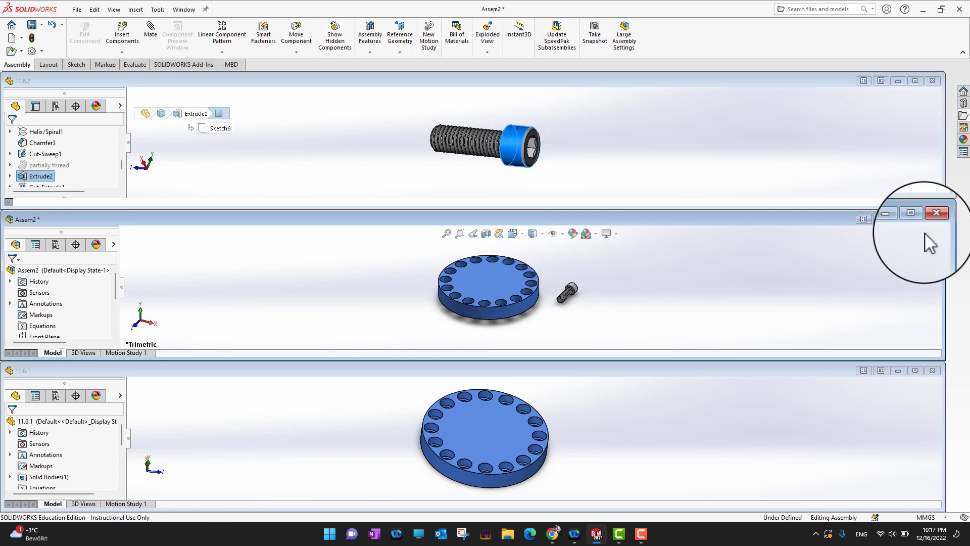
{"action": "left_click", "coordinate": [914, 215]}
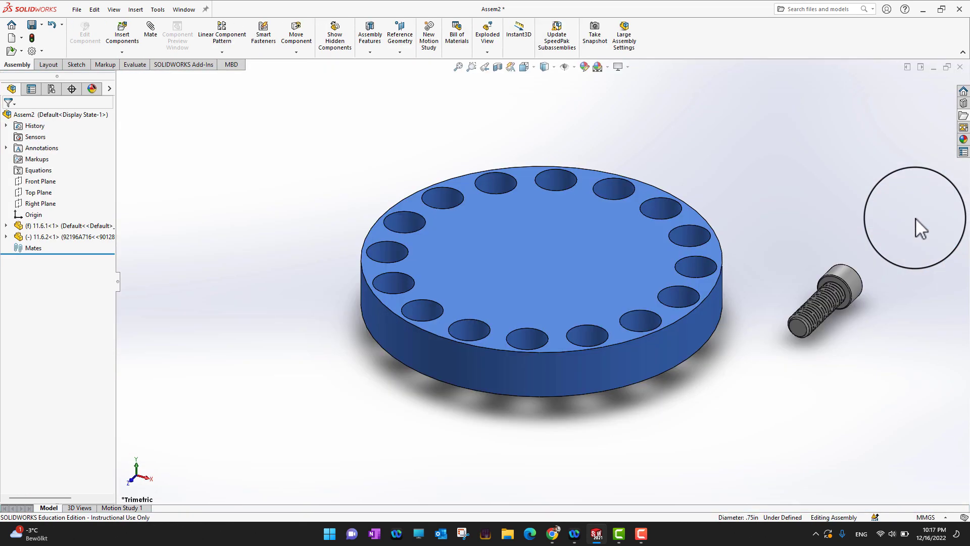
- Move the screw up beside the plate's rim and rotate it upright with its head facing up
{"action": "right_click", "coordinate": [851, 277]}
{"action": "left_click", "coordinate": [777, 219]}
{"action": "left_click", "coordinate": [846, 275]}
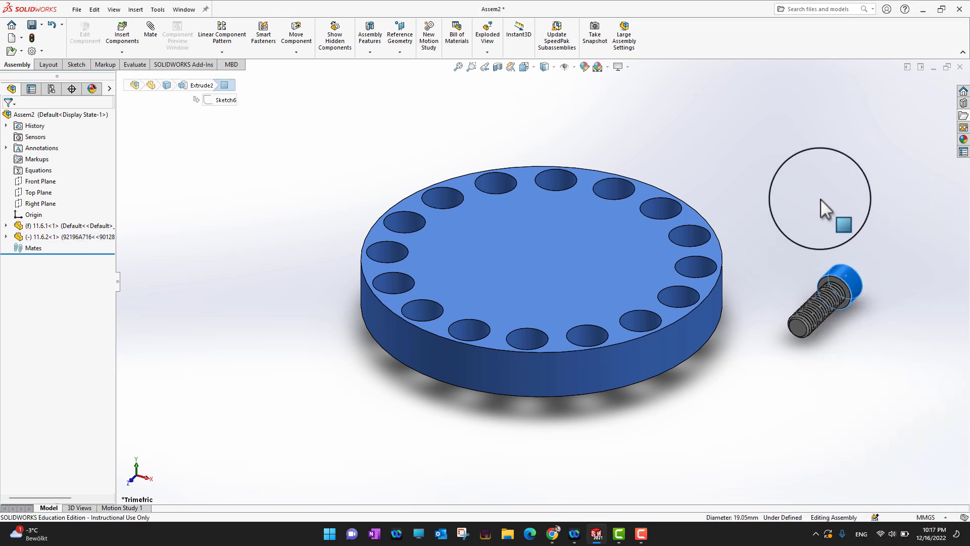
{"action": "left_click_drag", "start_coordinate": [842, 278], "coordinate": [778, 129]}
{"action": "left_click", "coordinate": [792, 196]}
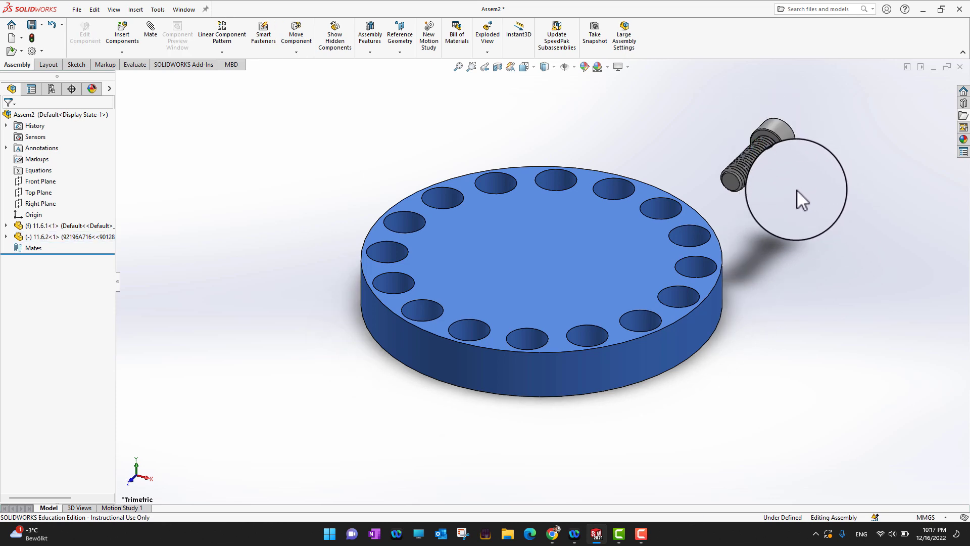
{"action": "right_click_drag", "start_coordinate": [765, 124], "coordinate": [810, 223]}
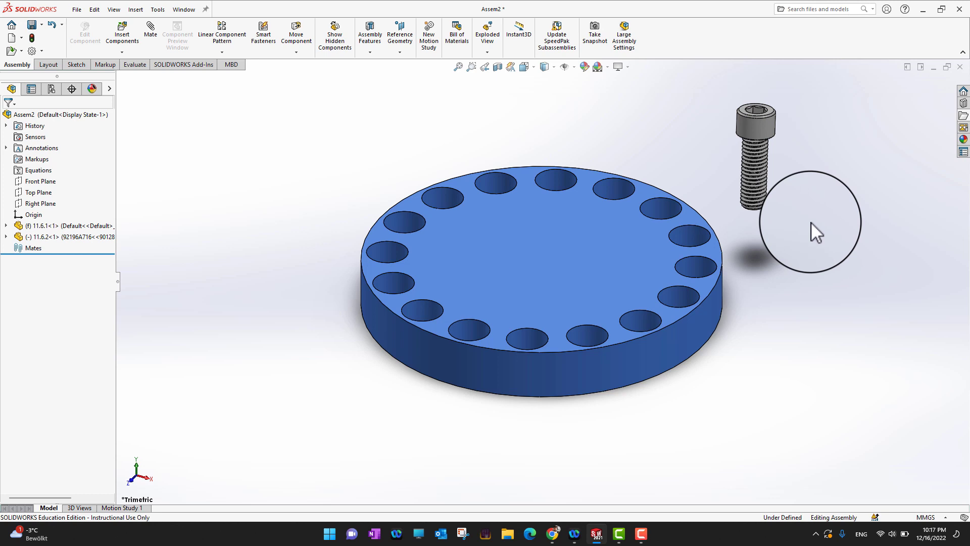
{"action": "middle_click_drag", "start_coordinate": [788, 236], "coordinate": [836, 262]}
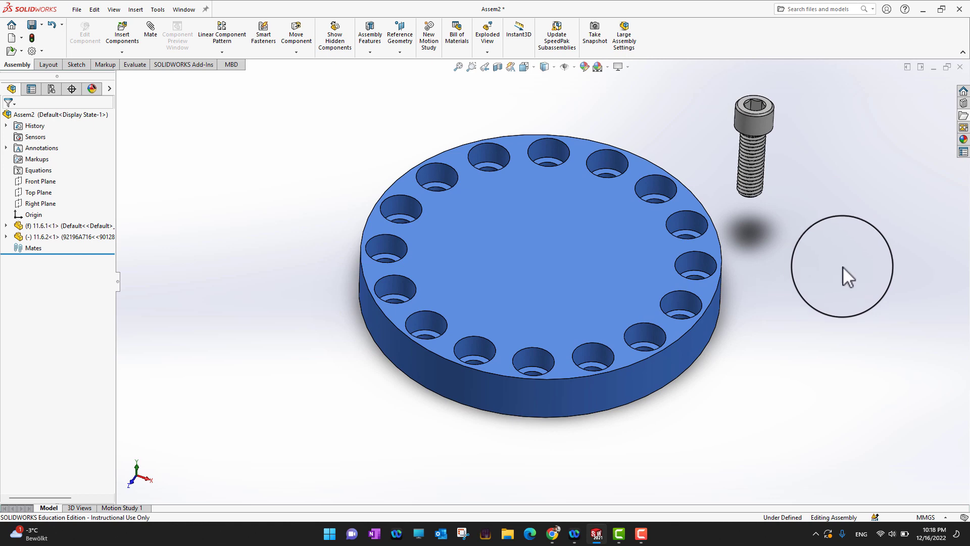
- Add a concentric mate between the cylindrical face of the screw and one counterbored hole of the plate
{"action": "left_click", "coordinate": [146, 35]}
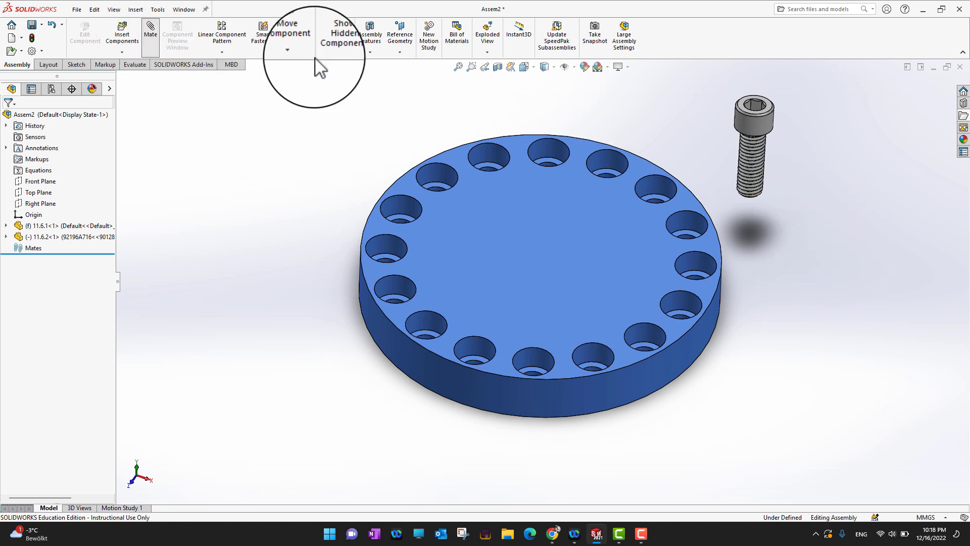
{"action": "left_click", "coordinate": [754, 124]}
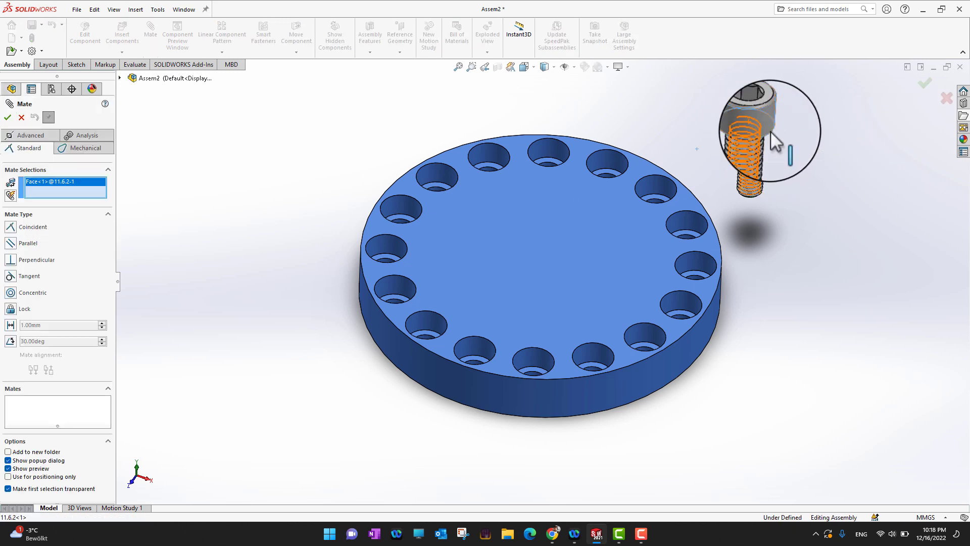
{"action": "left_click", "coordinate": [439, 174]}
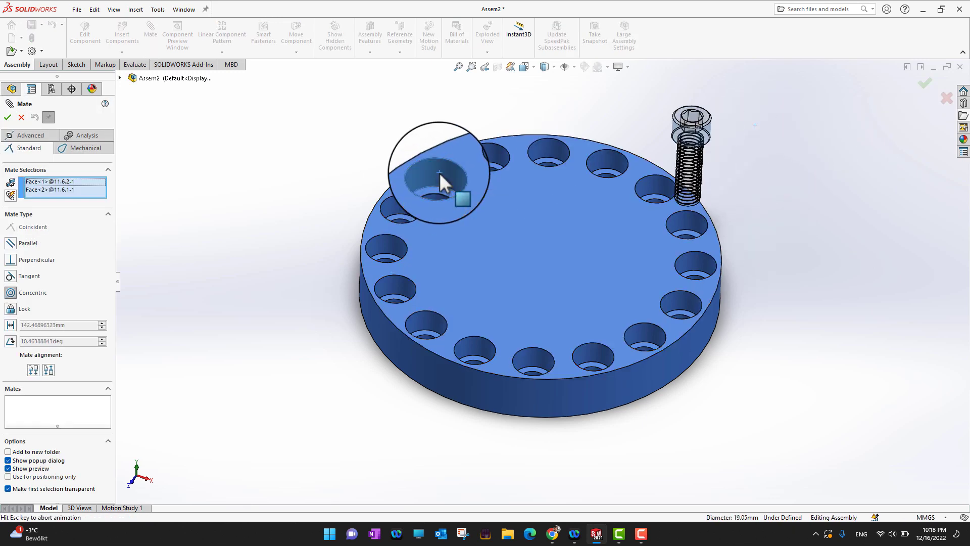
{"action": "left_click", "coordinate": [8, 117]}
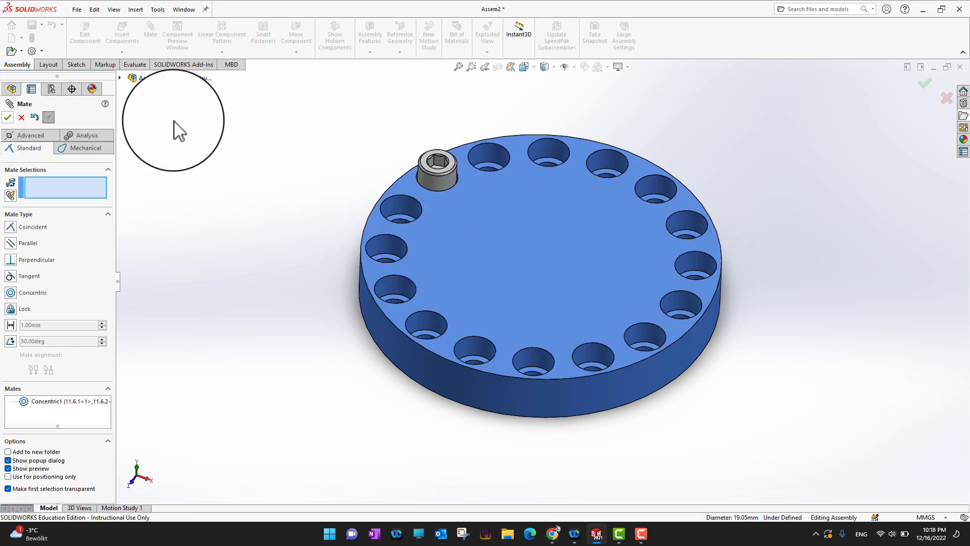
- Pull the screw out of its hole and add a coincident mate between the counterbore's seating face and the underside of the screw head
{"action": "left_click_drag", "start_coordinate": [443, 182], "coordinate": [438, 96]}
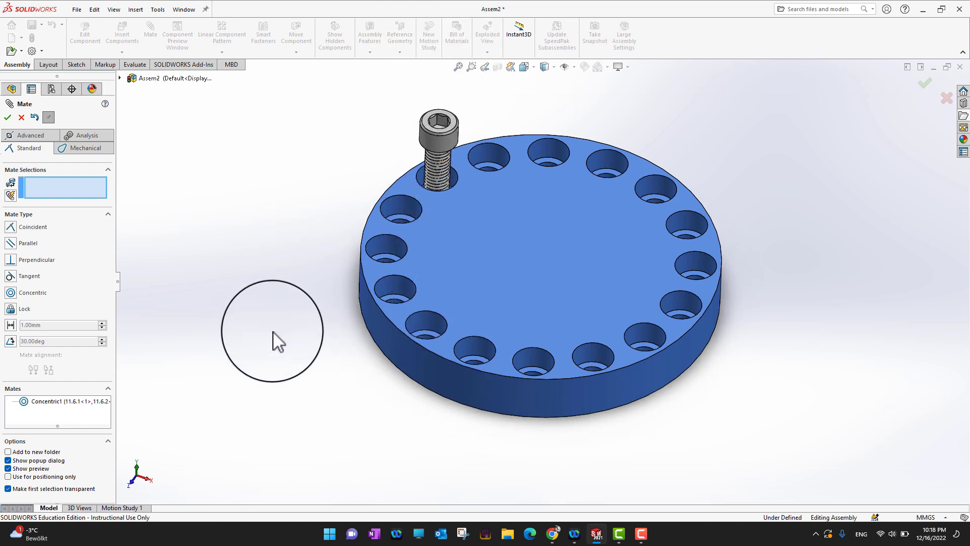
{"action": "middle_click_drag", "start_coordinate": [289, 352], "coordinate": [353, 324]}
{"action": "scroll", "coordinate": [371, 306], "scroll_direction": "down", "scroll_amount": 5}
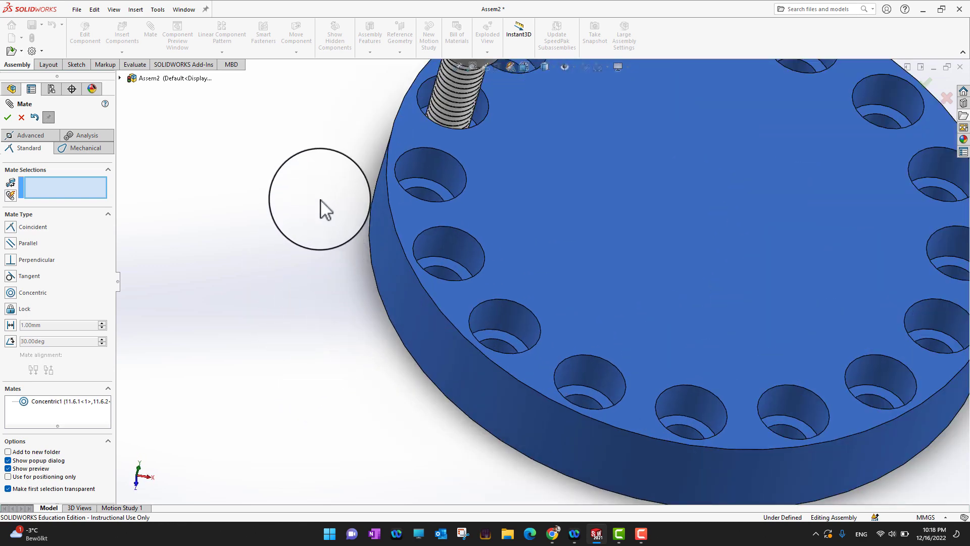
{"action": "middle_click_drag", "start_coordinate": [321, 199], "coordinate": [276, 241]}
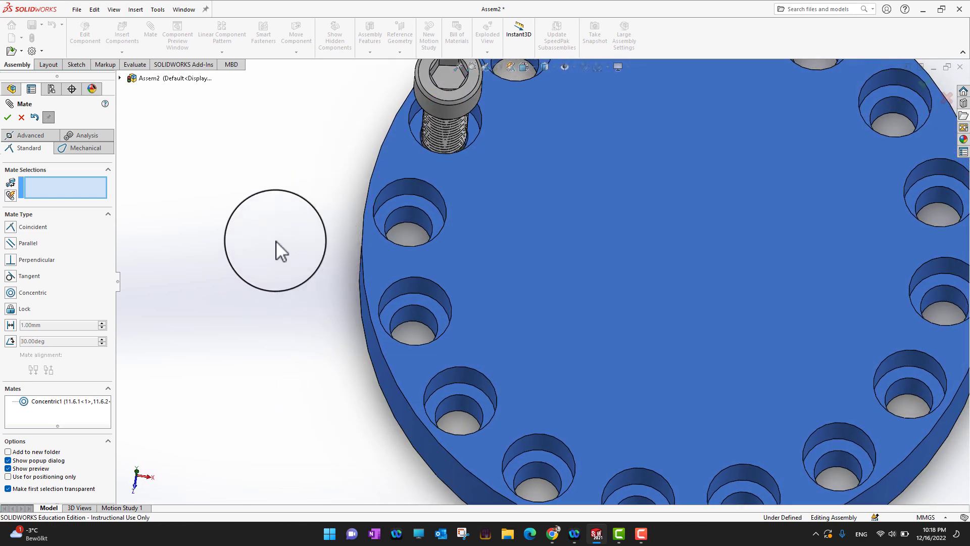
{"action": "left_click", "coordinate": [416, 125]}
{"action": "scroll", "coordinate": [329, 210], "scroll_direction": "up", "scroll_amount": 3}
{"action": "middle_click_drag", "start_coordinate": [290, 303], "coordinate": [396, 119]}
{"action": "left_click", "coordinate": [277, 178]}
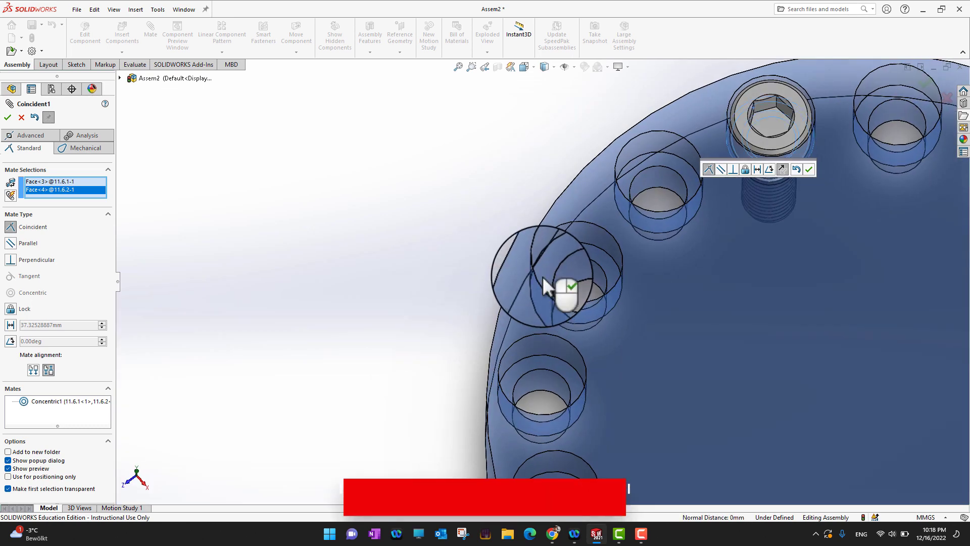
{"action": "key", "text": "f"}
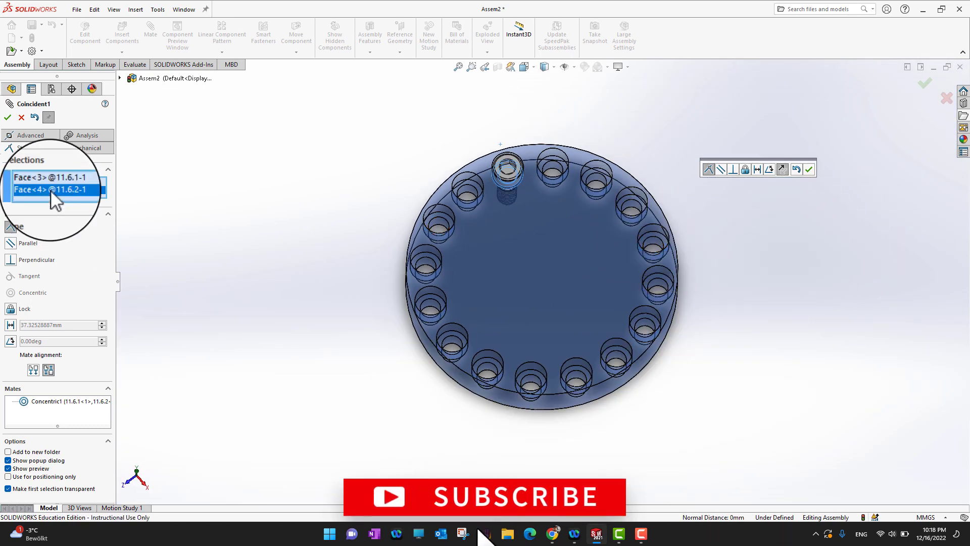
{"action": "left_click", "coordinate": [8, 118]}
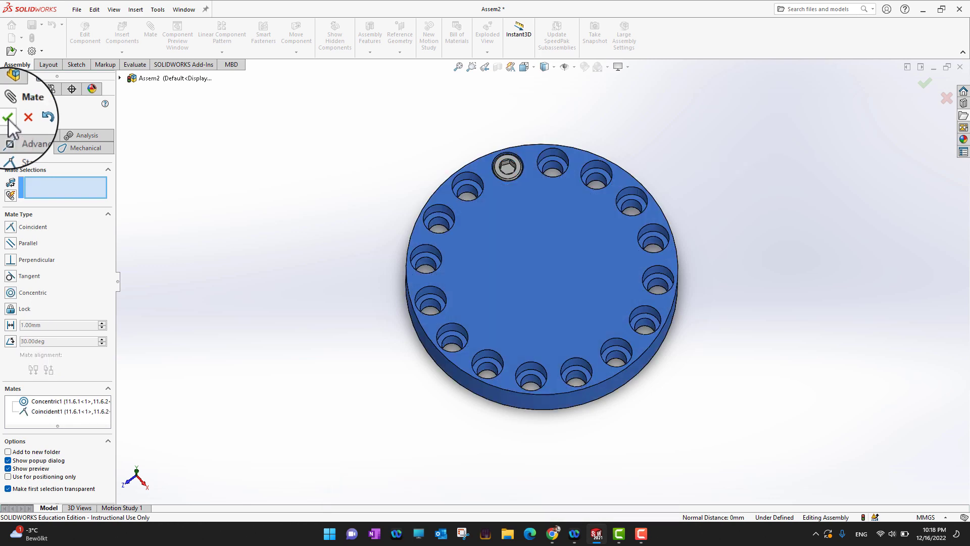
{"action": "left_click", "coordinate": [8, 118]}
- Start a circular component pattern using the plate's outer cylindrical face as the pattern axis
{"action": "middle_click_drag", "start_coordinate": [328, 268], "coordinate": [318, 228]}
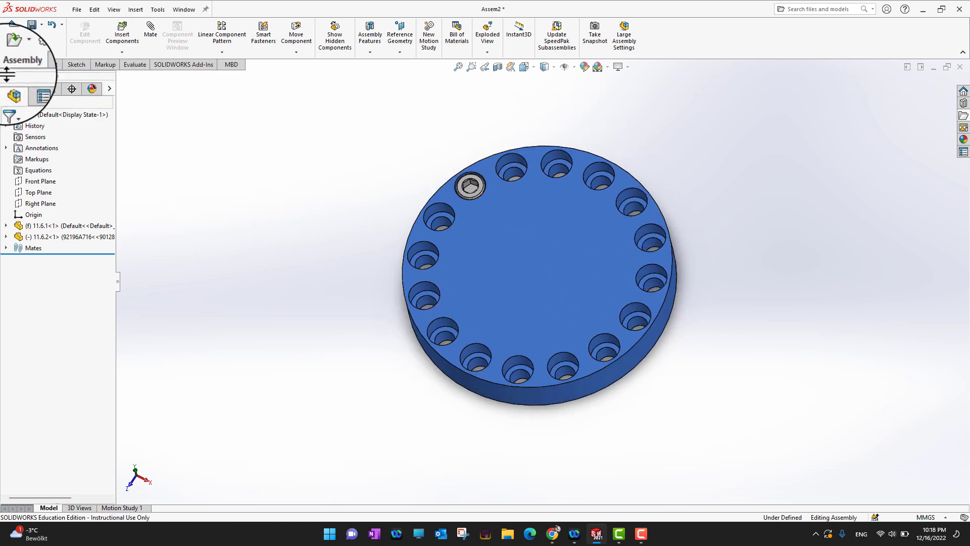
{"action": "left_click", "coordinate": [231, 54]}
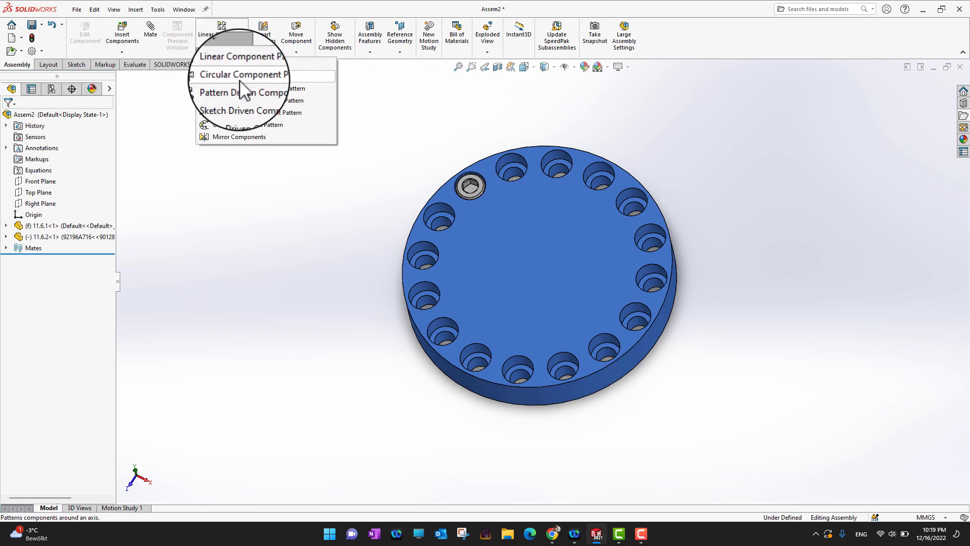
{"action": "left_click", "coordinate": [240, 75]}
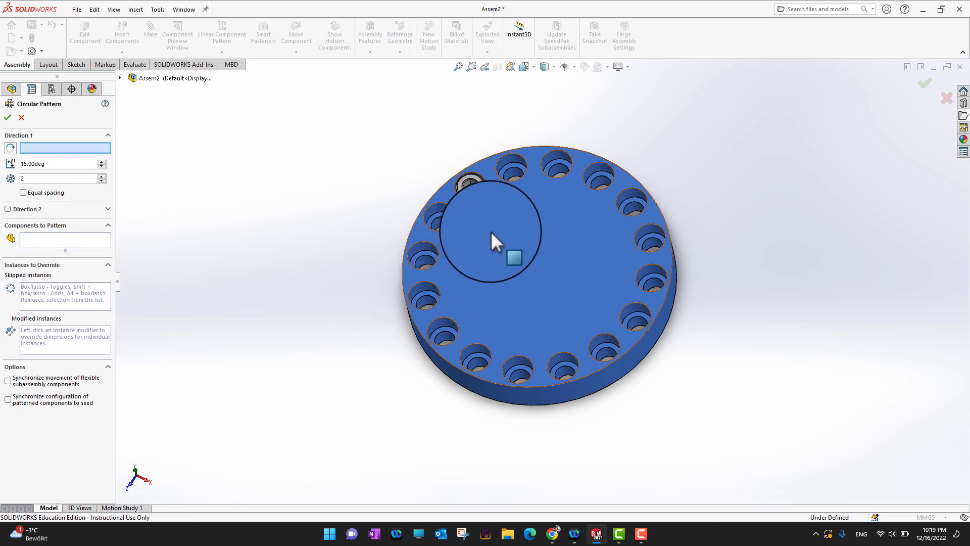
{"action": "left_click", "coordinate": [514, 393]}
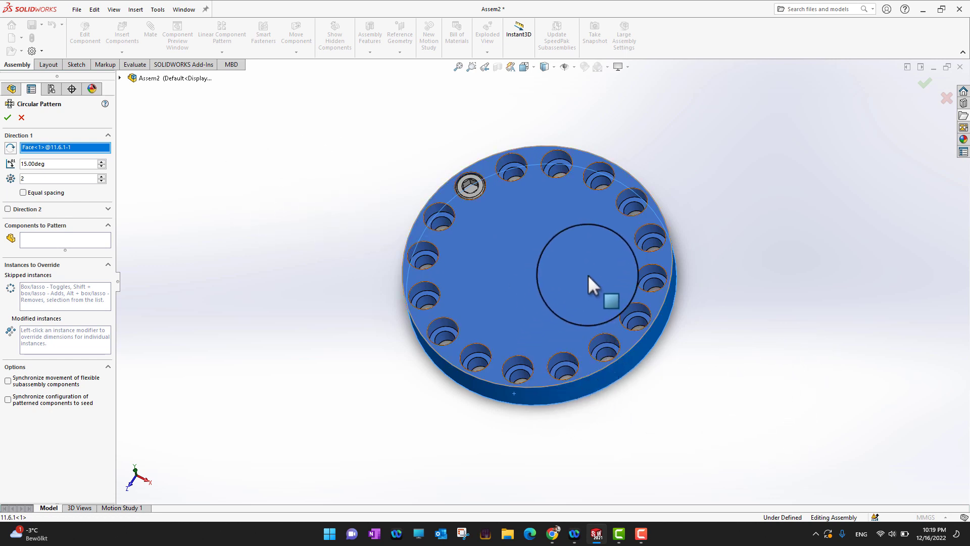
{"action": "left_click", "coordinate": [574, 68]}
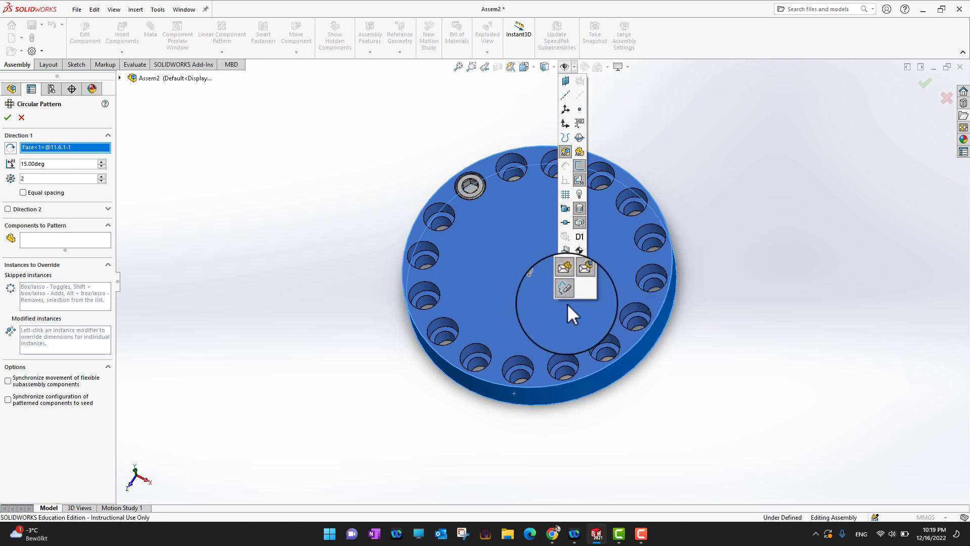
{"action": "left_click", "coordinate": [775, 247]}
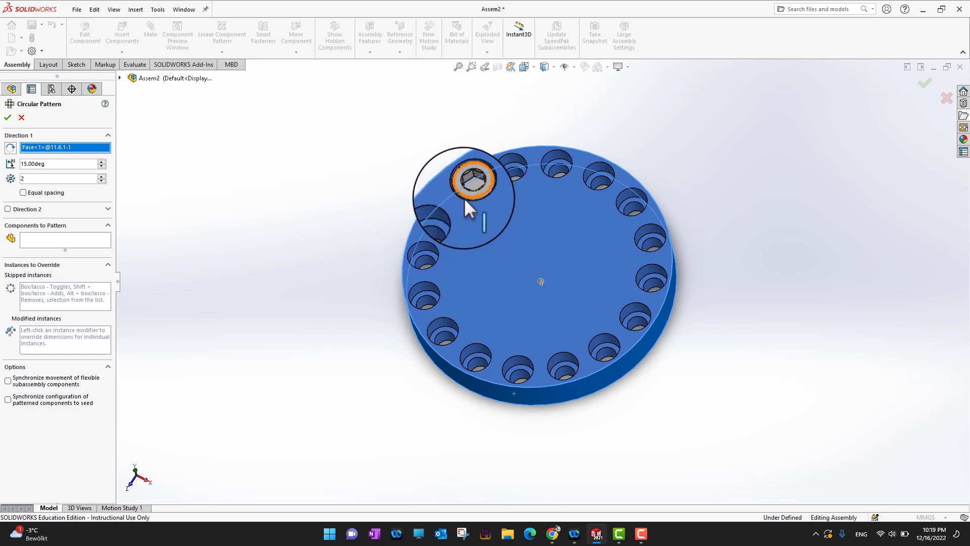
- Set the circular pattern's angle to 22.5 degrees and choose the 11.6.2 screw as the component to pattern
{"action": "left_click", "coordinate": [55, 165]}
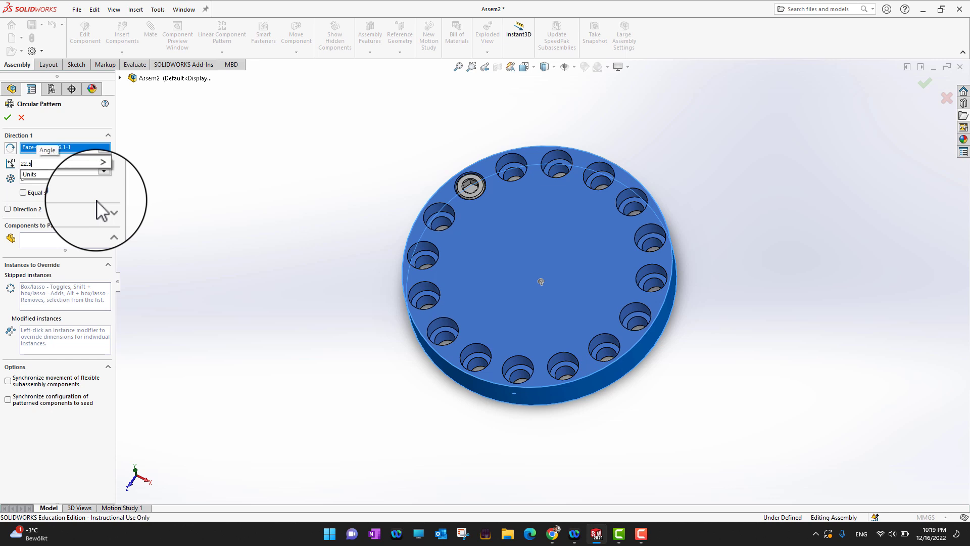
{"action": "key", "text": "Return"}
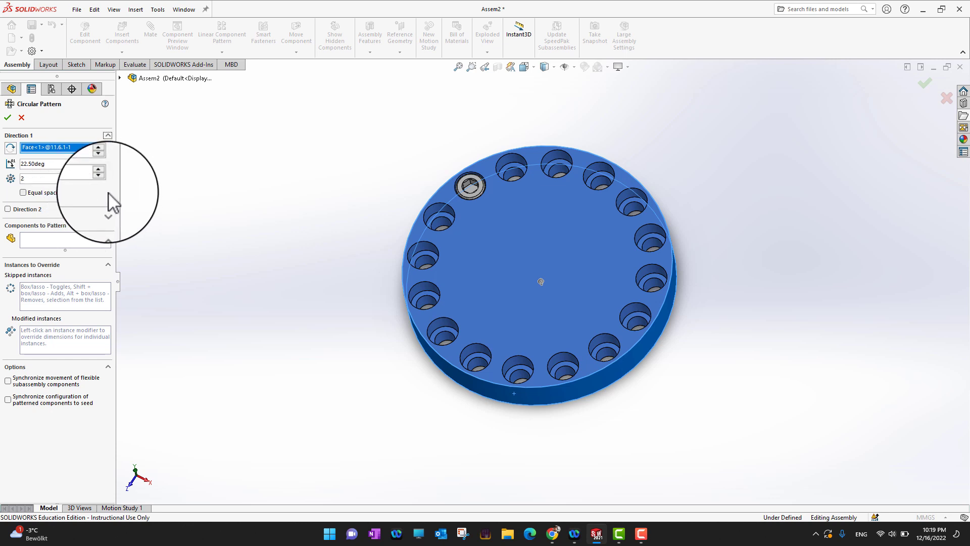
{"action": "left_click", "coordinate": [53, 247]}
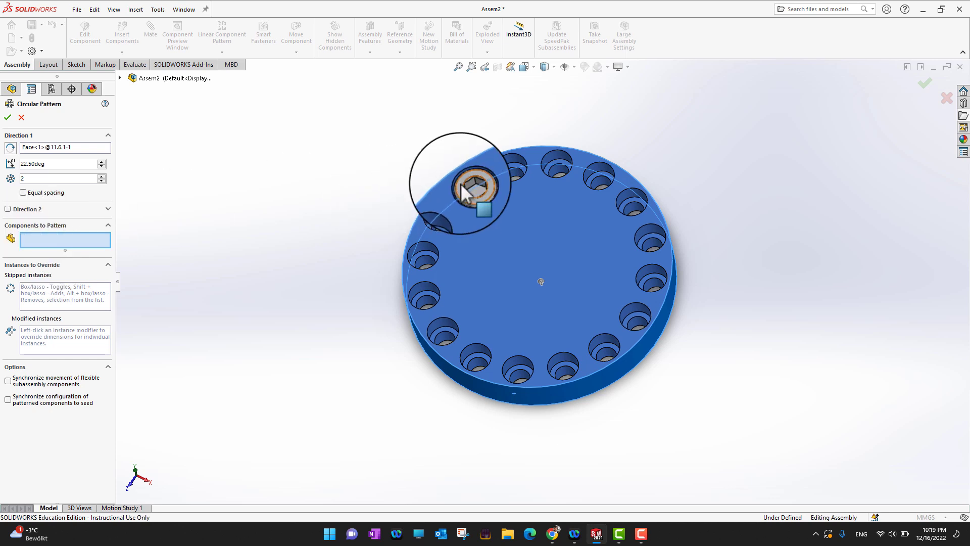
{"action": "left_click", "coordinate": [480, 194]}
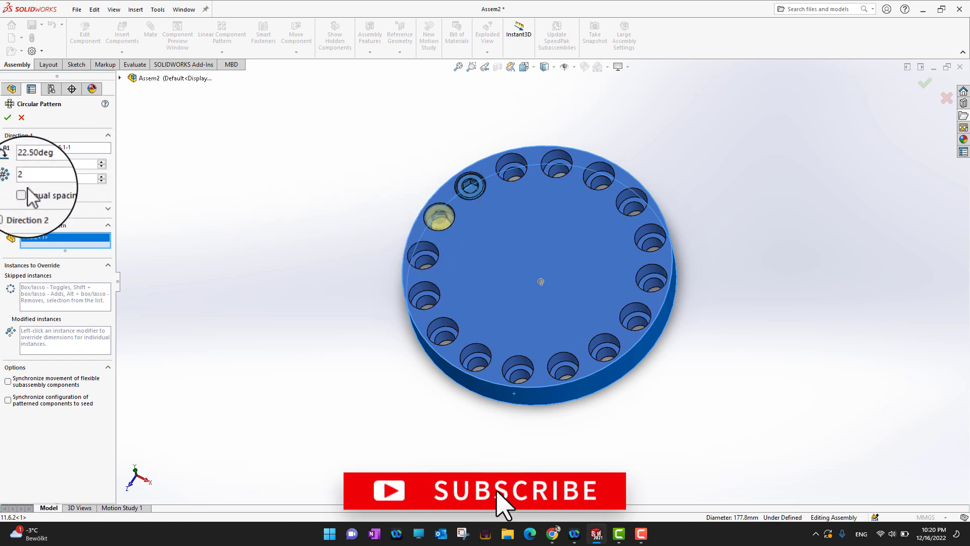
- Set the number of instances to 16 and complete the circular component pattern of the screw around the plate
{"action": "left_click", "coordinate": [102, 176]}
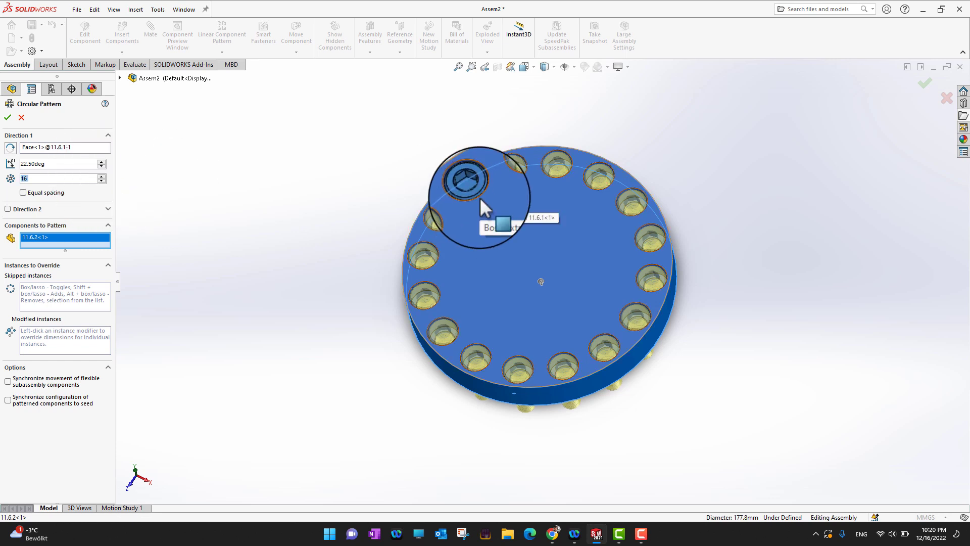
{"action": "left_click", "coordinate": [7, 116]}
{"action": "middle_click_drag", "start_coordinate": [329, 295], "coordinate": [203, 145]}
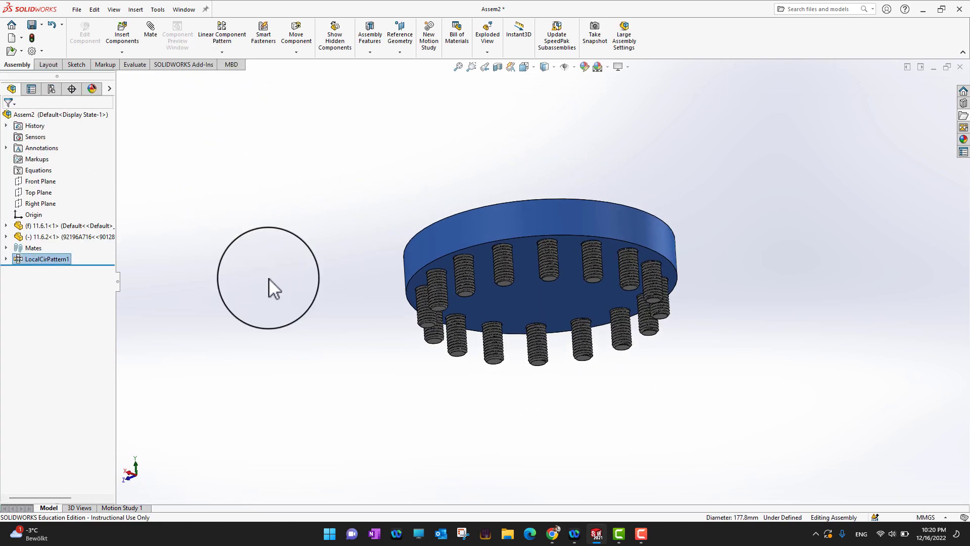
{"action": "middle_click_drag", "start_coordinate": [274, 289], "coordinate": [404, 186]}
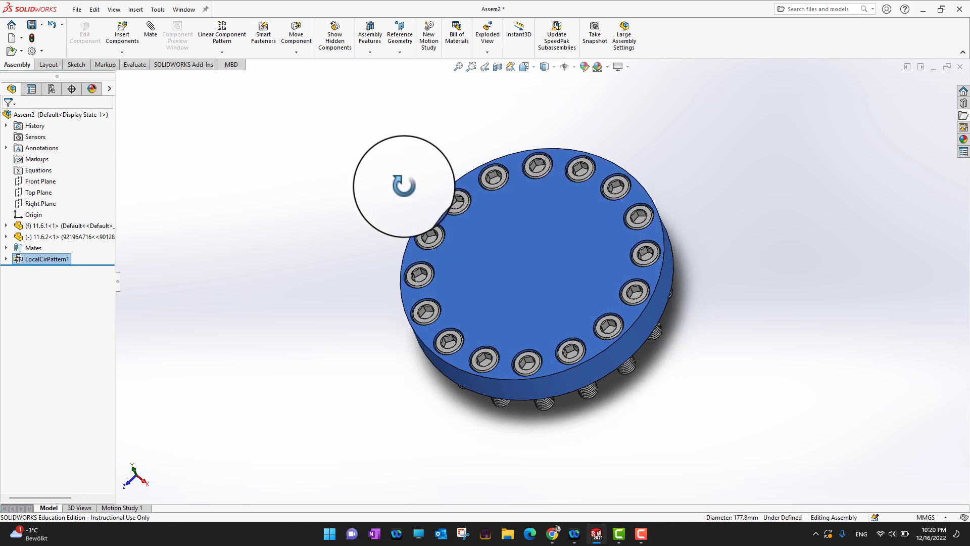
{"action": "middle_click_drag", "start_coordinate": [370, 342], "coordinate": [534, 352]}
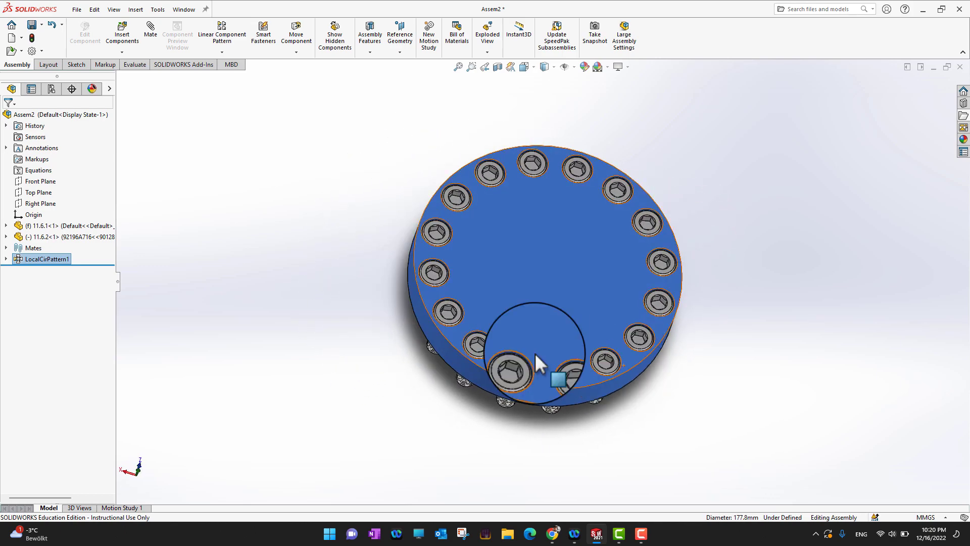
{"action": "left_click", "coordinate": [323, 310]}
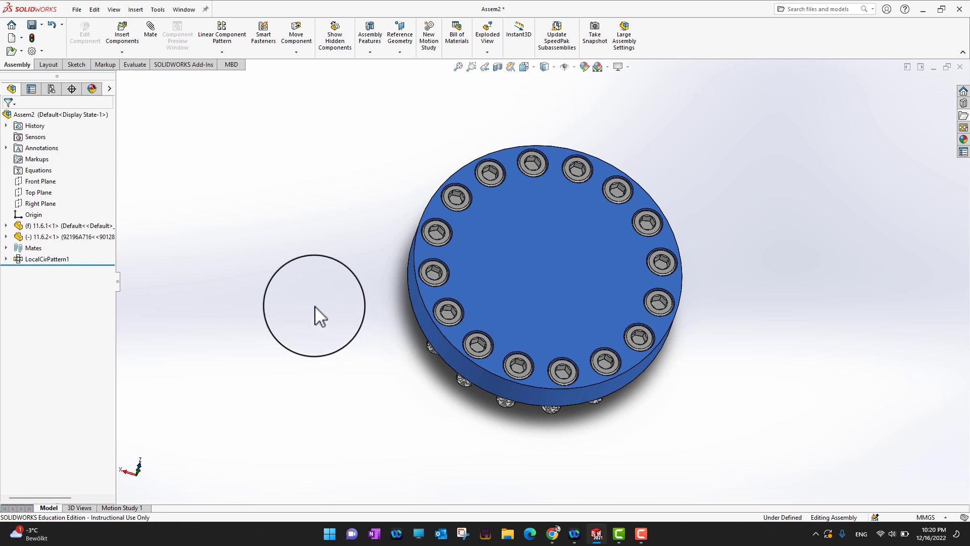
- Edit the circular screw pattern so that instance 8 of Direction 1 is skipped, and apply the change
{"action": "left_click", "coordinate": [16, 258]}
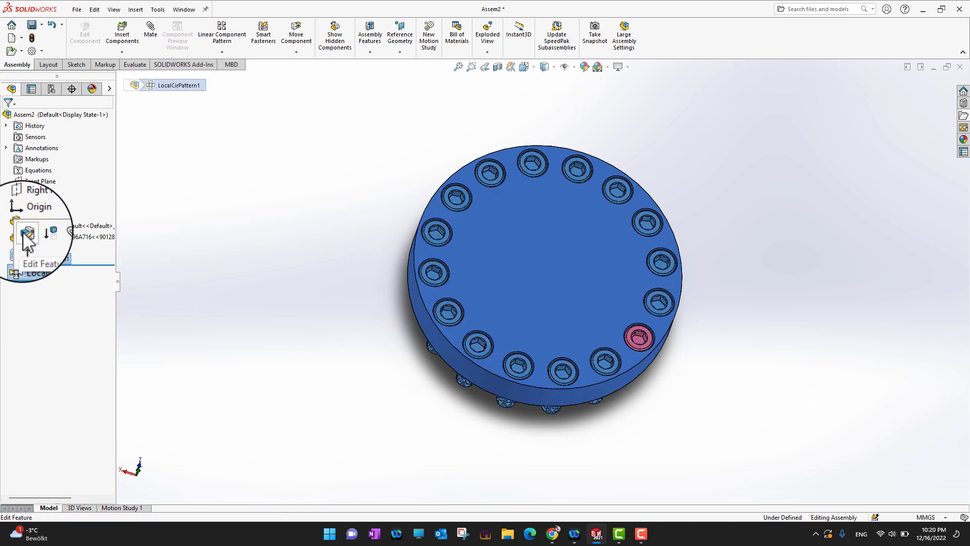
{"action": "left_click", "coordinate": [30, 234]}
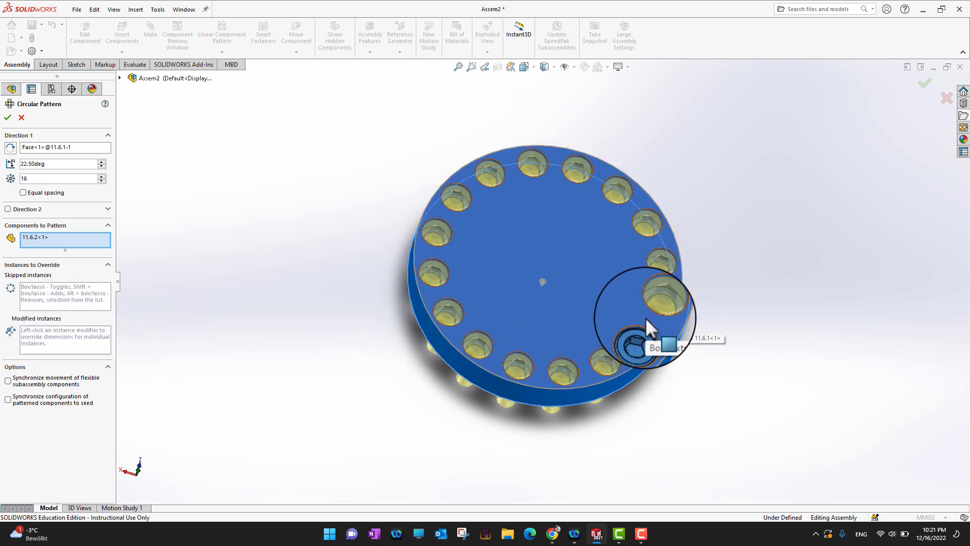
{"action": "left_click", "coordinate": [59, 303]}
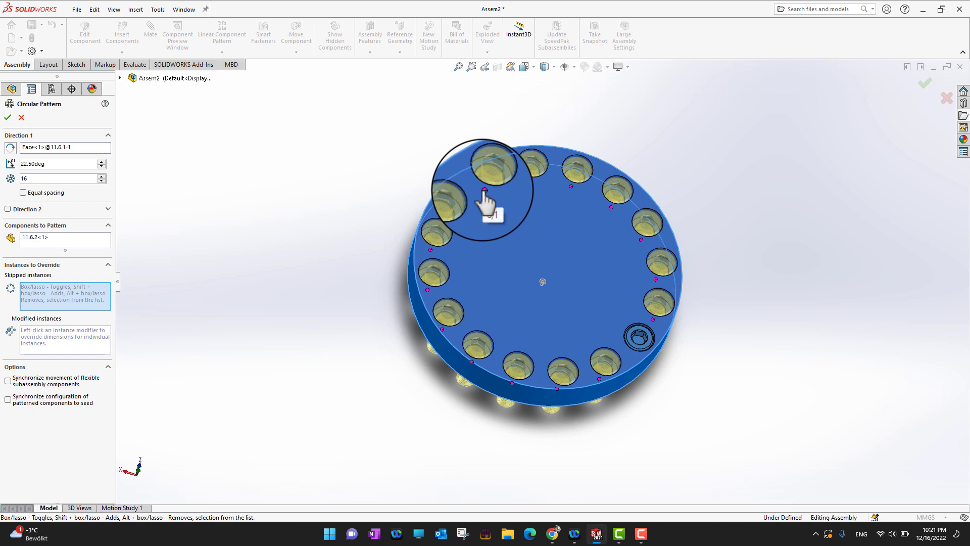
{"action": "left_click", "coordinate": [484, 191]}
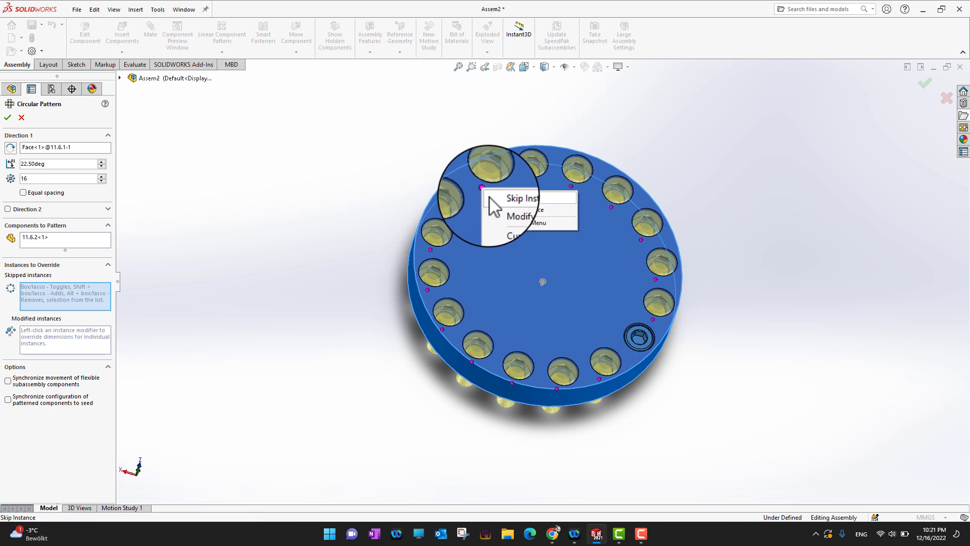
{"action": "left_click", "coordinate": [517, 198]}
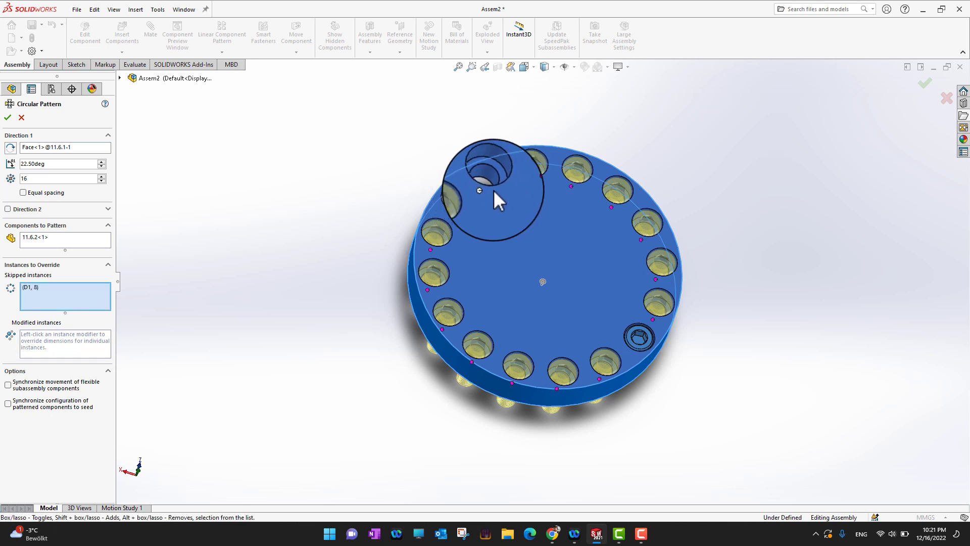
{"action": "left_click", "coordinate": [7, 121]}
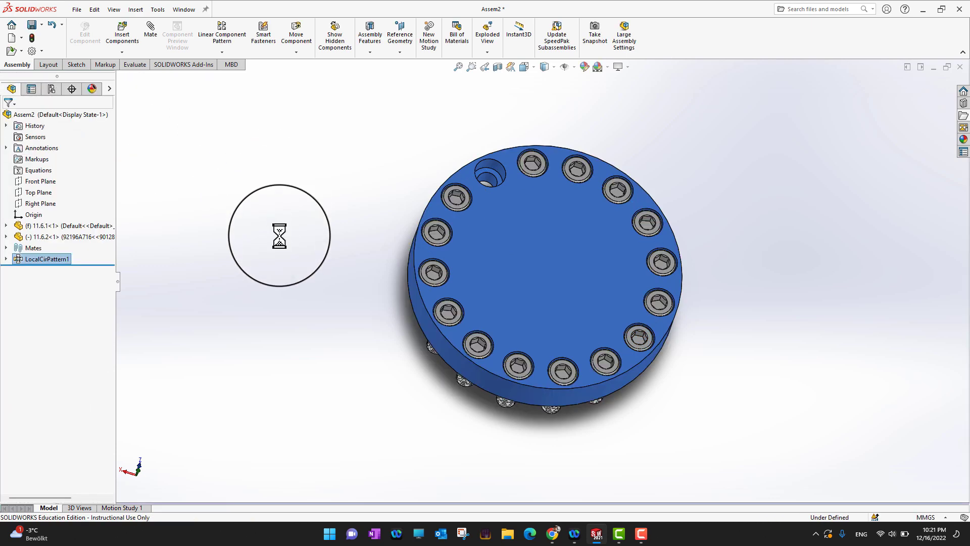
{"action": "middle_click_drag", "start_coordinate": [266, 276], "coordinate": [270, 256]}
- Edit the circular screw pattern to remove instance 8 from the skipped instances, and apply the change
{"action": "left_click", "coordinate": [20, 257]}
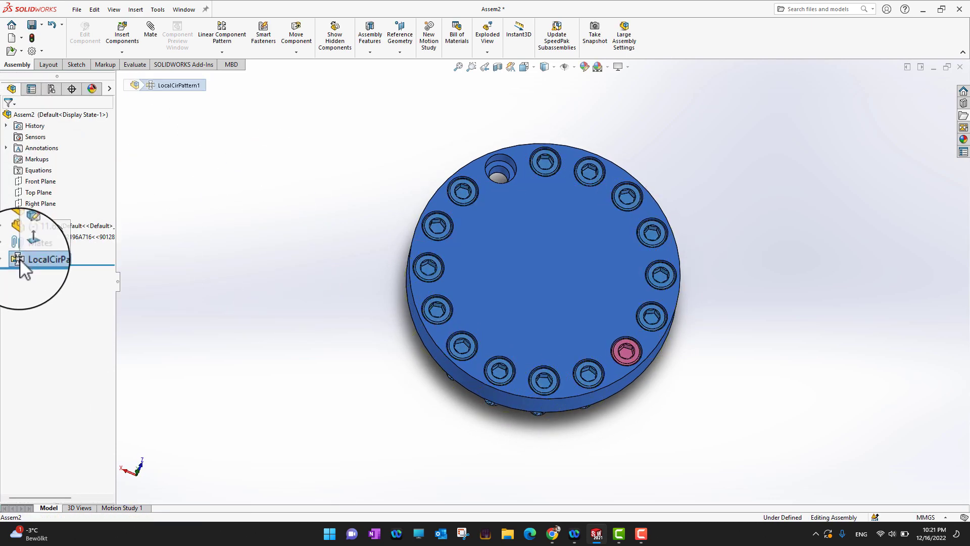
{"action": "left_click", "coordinate": [29, 226]}
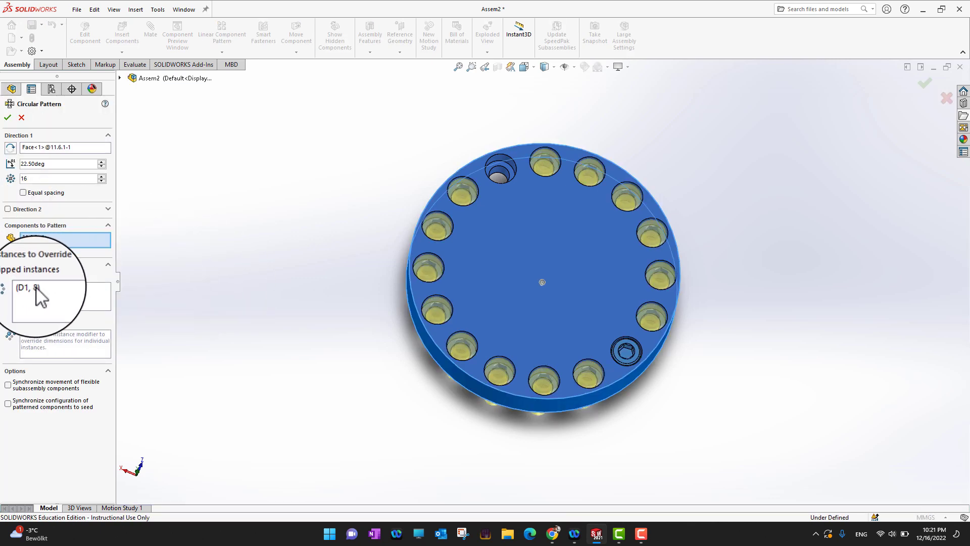
{"action": "left_click", "coordinate": [34, 289]}
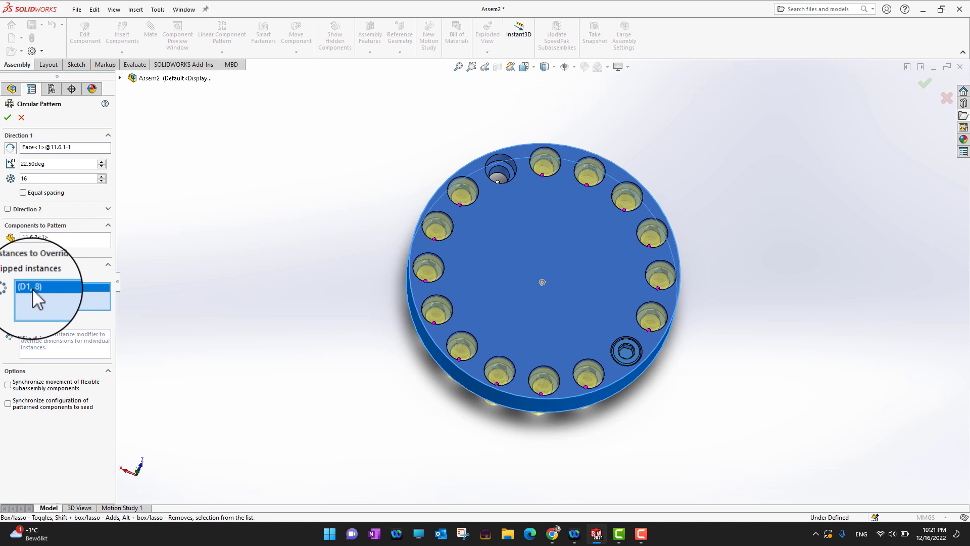
{"action": "right_click", "coordinate": [32, 288]}
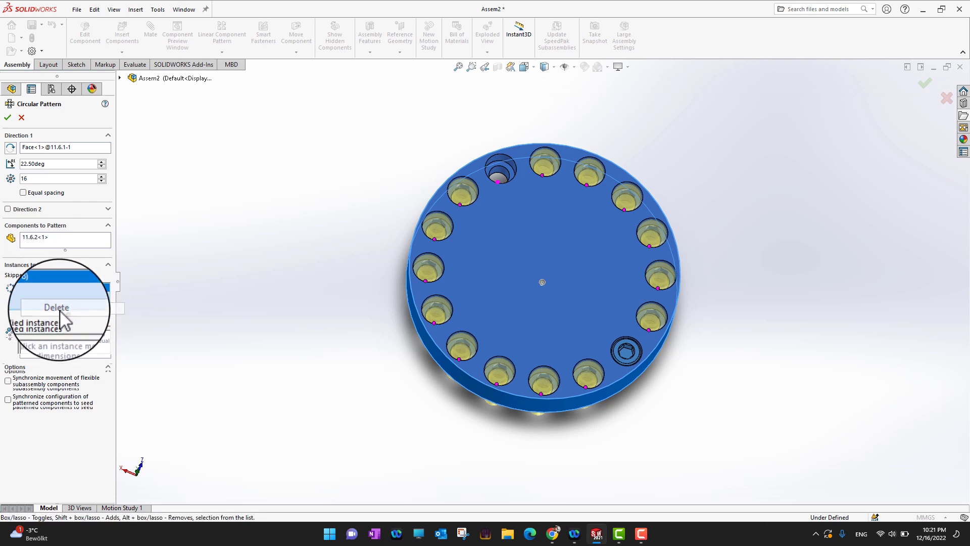
{"action": "left_click", "coordinate": [48, 308]}
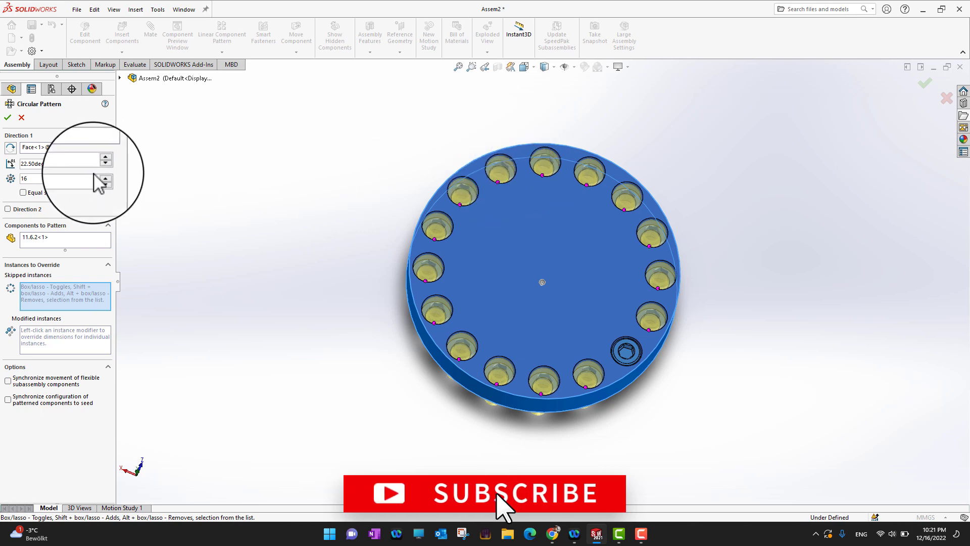
{"action": "left_click", "coordinate": [7, 118]}
{"action": "middle_click_drag", "start_coordinate": [759, 282], "coordinate": [354, 223]}
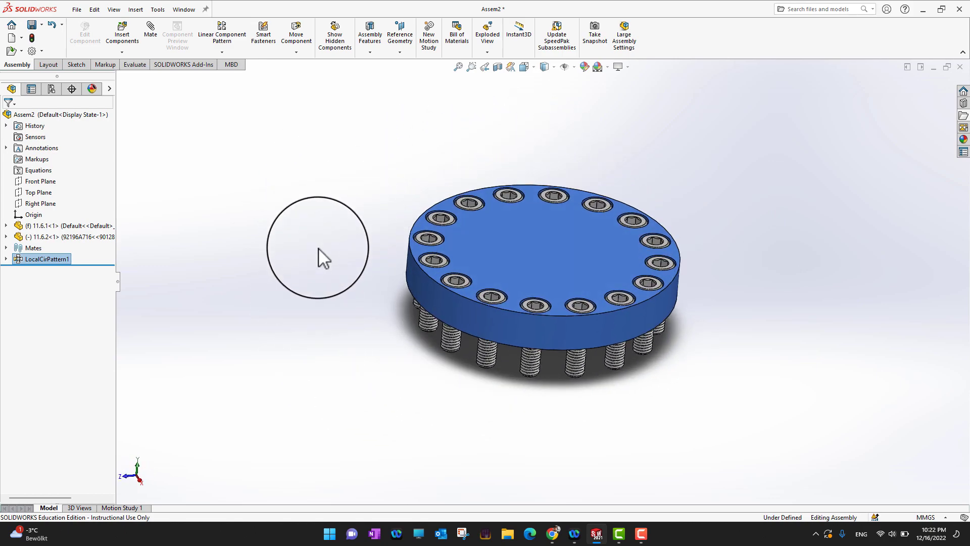